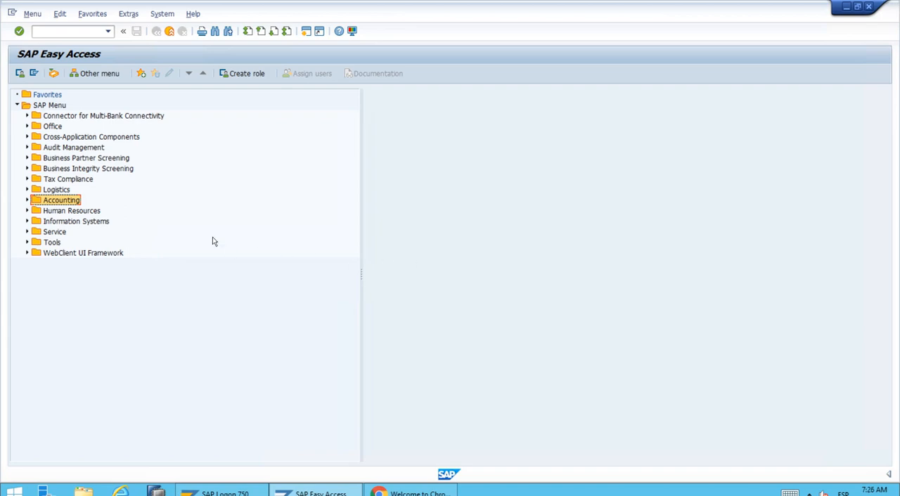
Open transaction FS00 - Centrally under Accounting, Financial Accounting, General Ledger, Master Records, G/L Accounts, Individual Processing.
{"action": "left_click", "coordinate": [28, 201]}
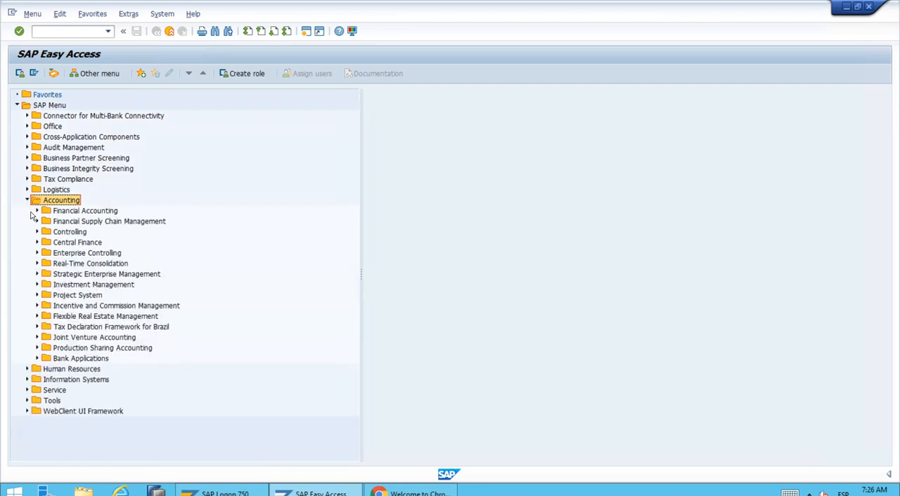
{"action": "left_click", "coordinate": [37, 211]}
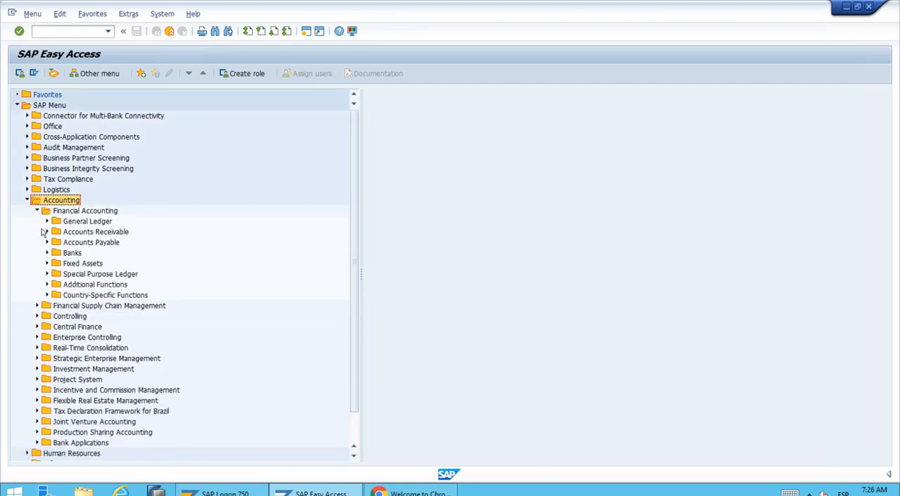
{"action": "left_click", "coordinate": [48, 221]}
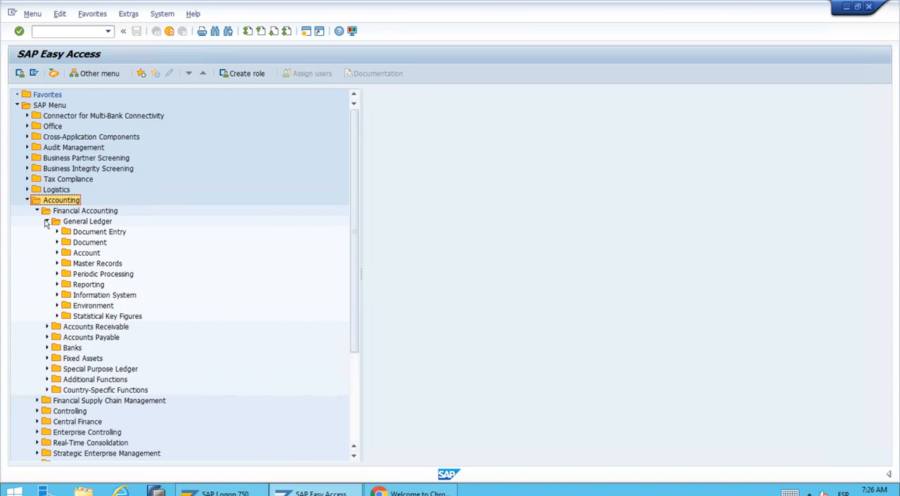
{"action": "left_click", "coordinate": [57, 264]}
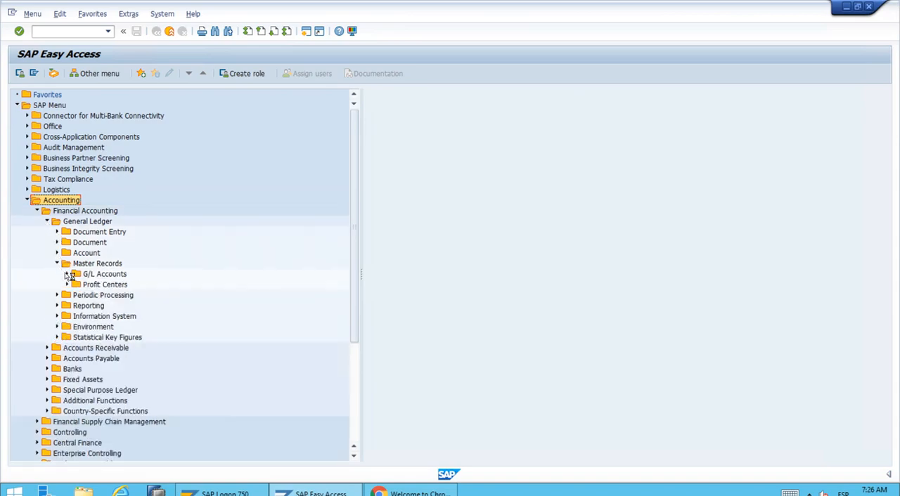
{"action": "left_click", "coordinate": [67, 274]}
{"action": "left_click", "coordinate": [76, 285]}
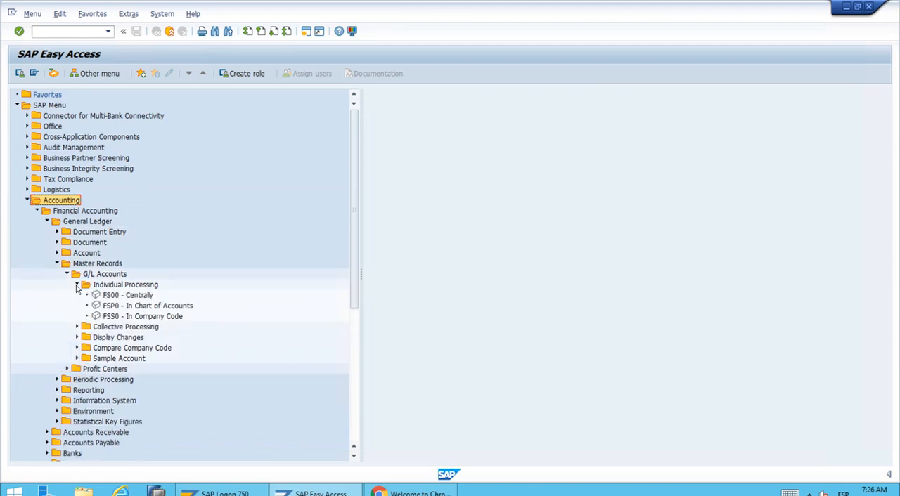
{"action": "double_click", "coordinate": [137, 296]}
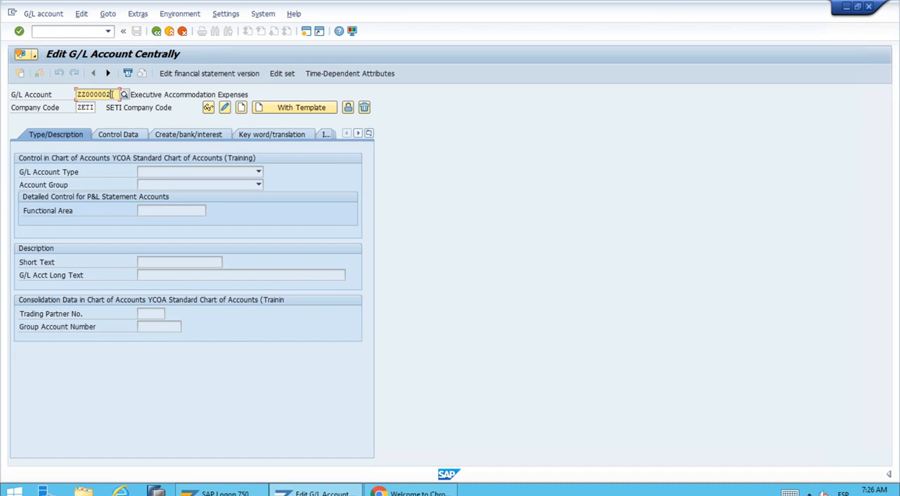
Start creating G/L account ZZ000003 in company code ZETI without a template.
{"action": "left_click", "coordinate": [113, 94]}
{"action": "key", "text": "BackSpace"}
{"action": "type", "text": "3"}
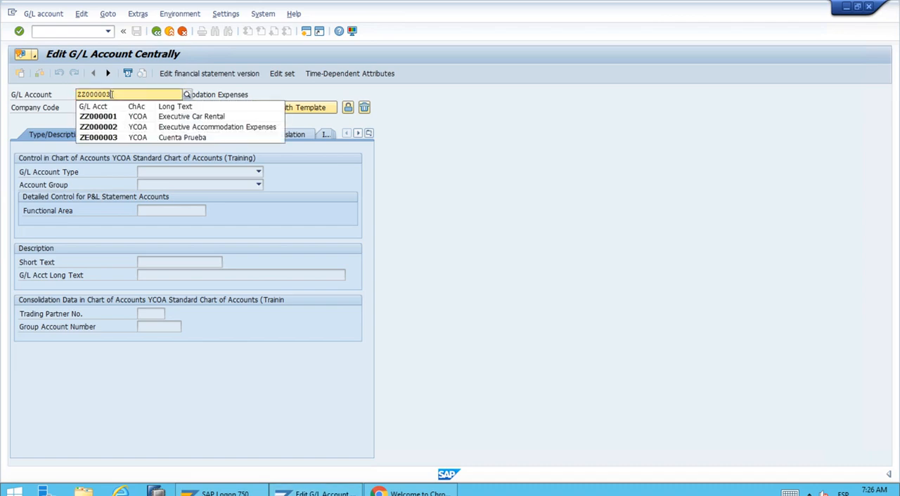
{"action": "left_click", "coordinate": [112, 94]}
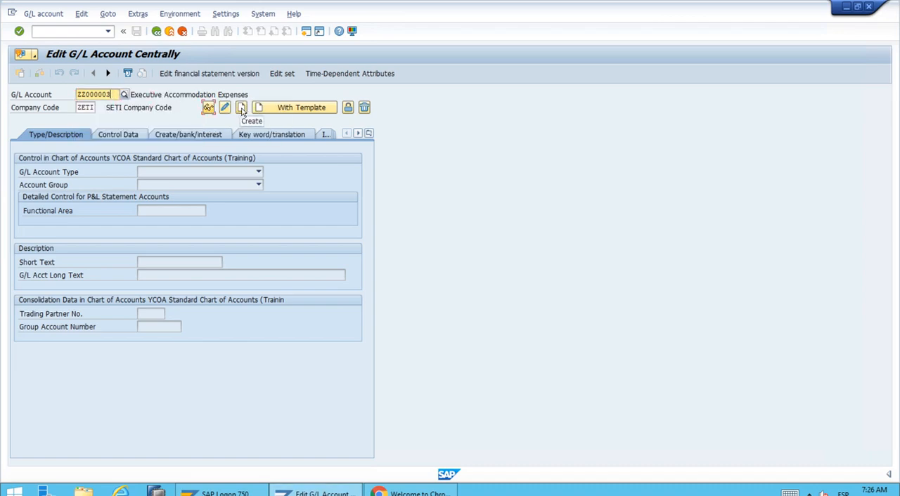
{"action": "left_click", "coordinate": [241, 109]}
Set the G/L account type to Primary Costs or Revenue and the account group to Exec. Expenses.
{"action": "left_click", "coordinate": [260, 173]}
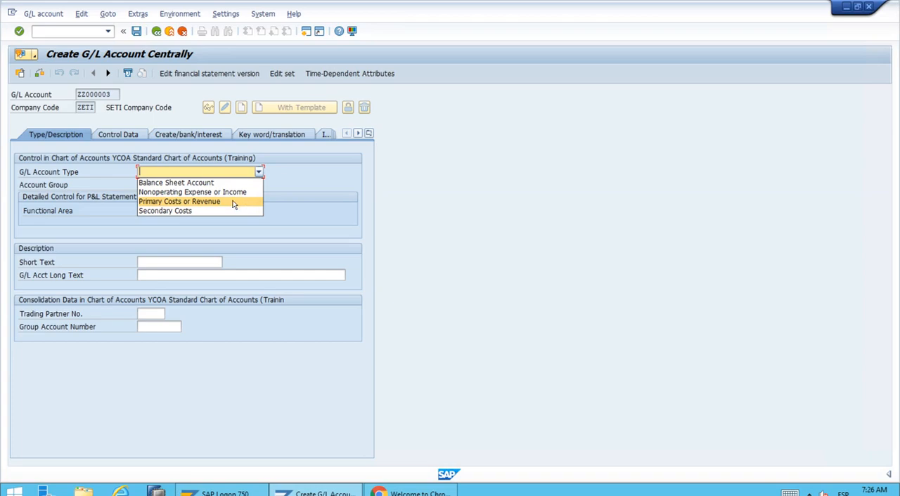
{"action": "left_click", "coordinate": [236, 201]}
{"action": "left_click", "coordinate": [259, 186]}
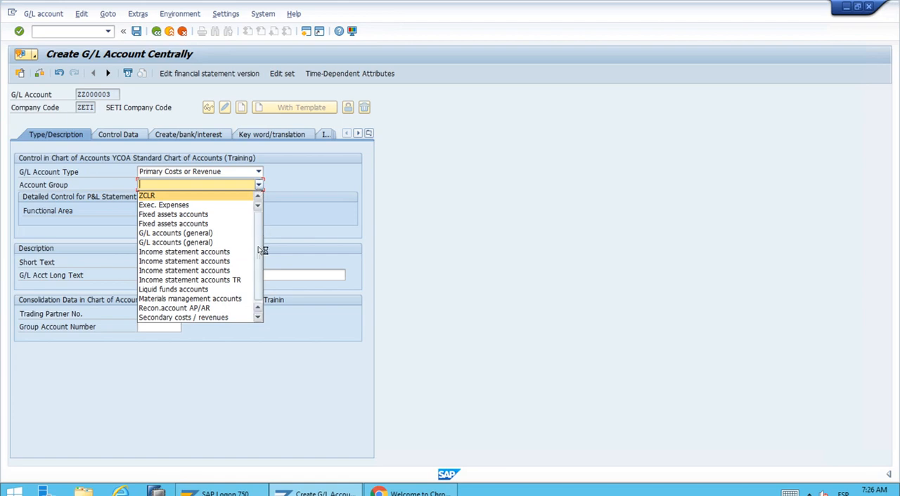
{"action": "left_click_drag", "start_coordinate": [260, 250], "coordinate": [258, 228]}
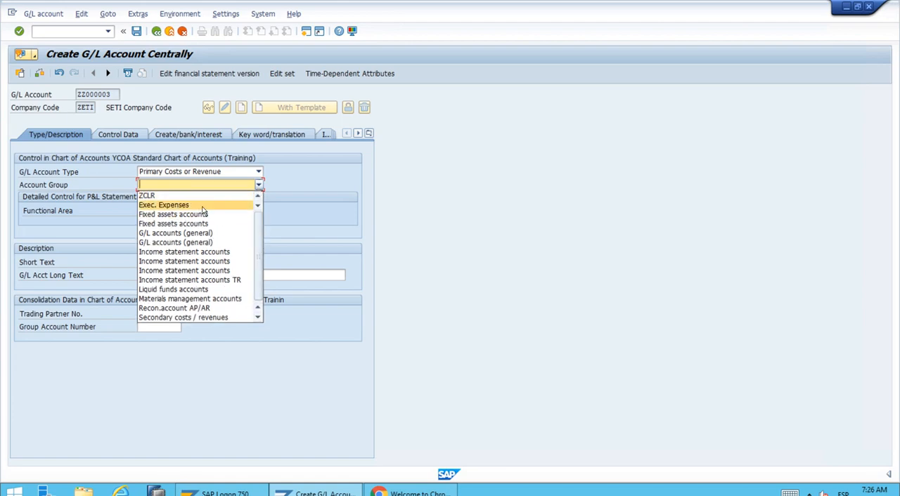
{"action": "left_click", "coordinate": [203, 206]}
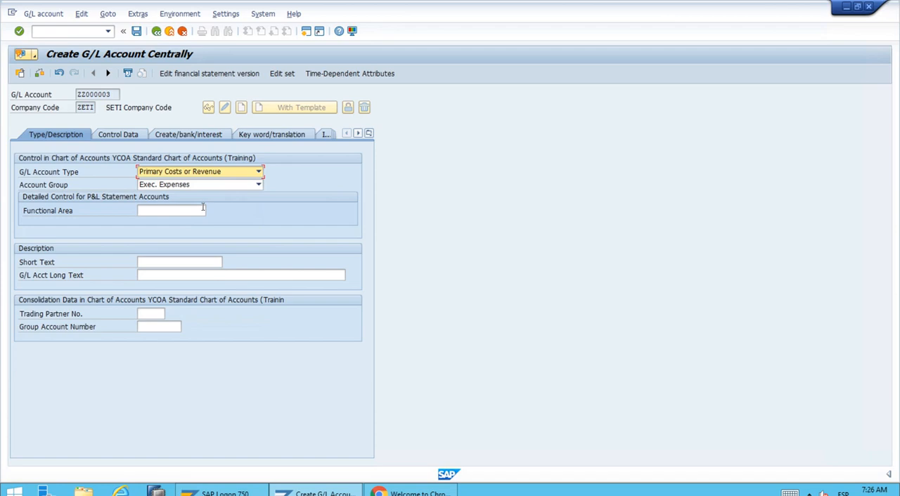
Enter "Test Acct." as the short text and "Test Account" as the G/L account long text.
{"action": "left_click", "coordinate": [168, 260]}
{"action": "type", "text": "Te"}
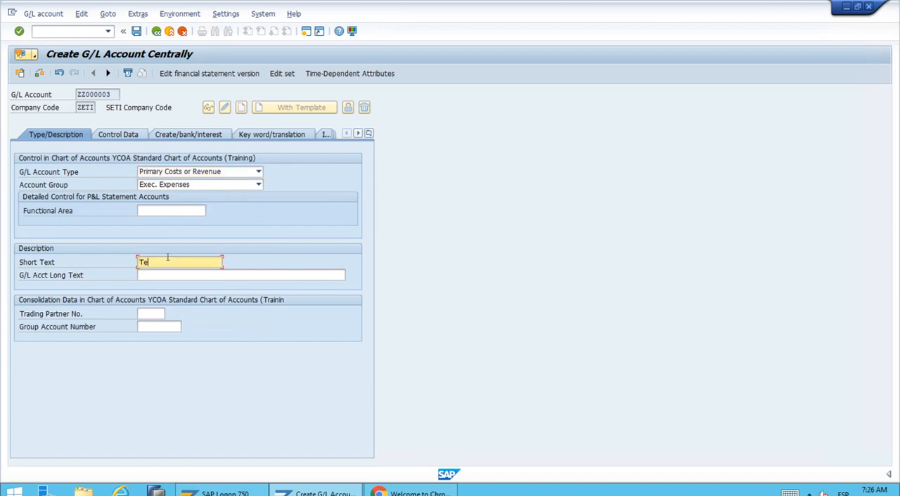
{"action": "type", "text": "st Acct."}
{"action": "key", "text": "Tab"}
{"action": "type", "text": "Tes"}
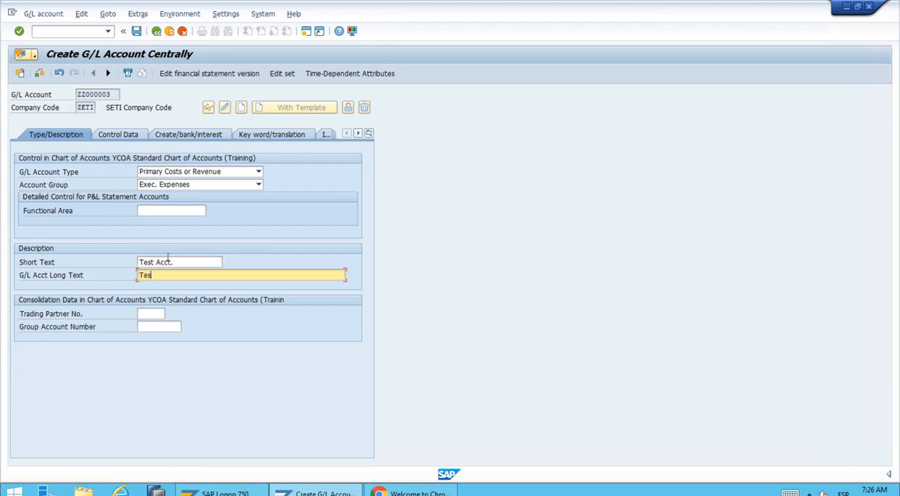
{"action": "type", "text": "t Account"}
Assign group account number 51100000, Executive Expenses Group, in the consolidation data.
{"action": "left_click", "coordinate": [161, 325]}
{"action": "type", "text": "0051"}
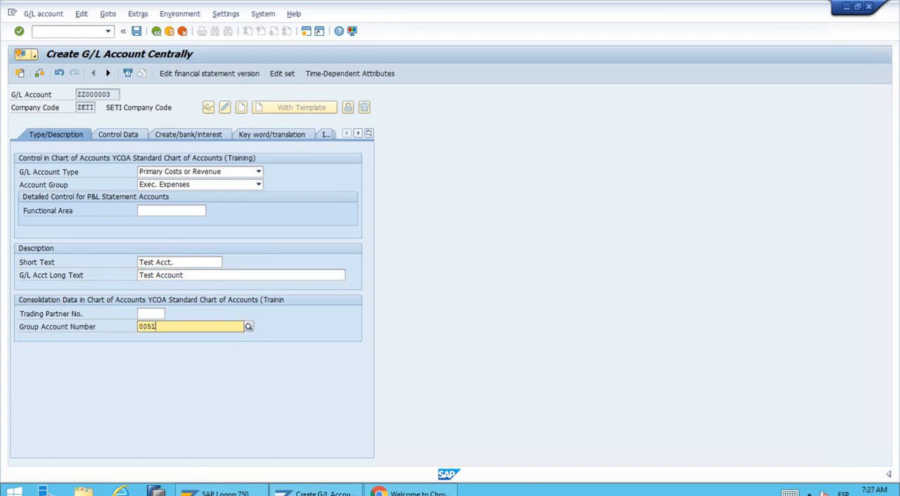
{"action": "type", "text": "100000"}
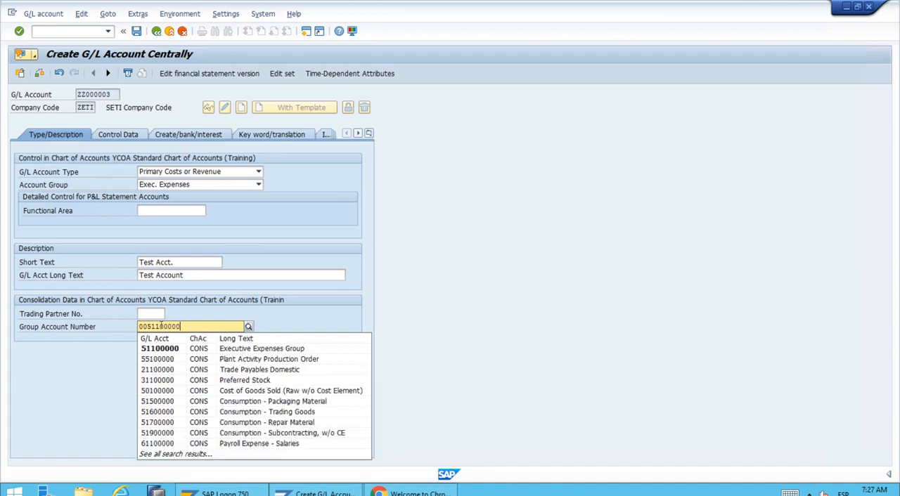
{"action": "left_click", "coordinate": [180, 349]}
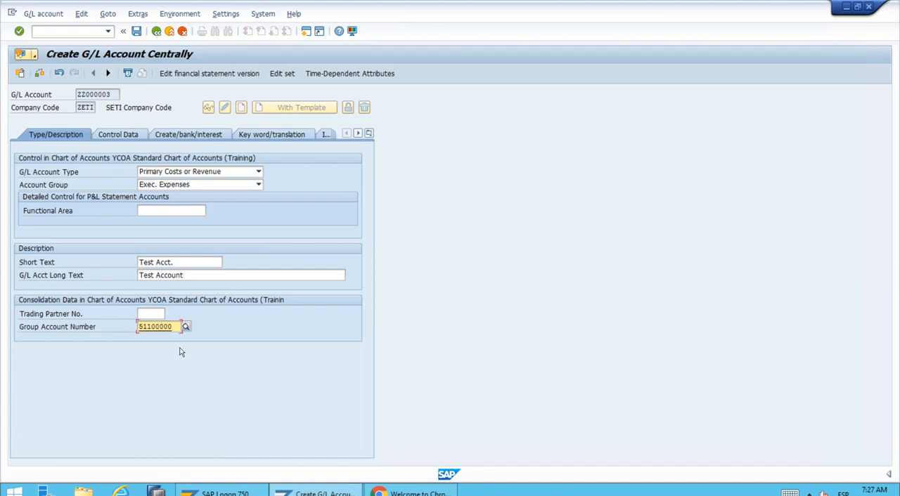
In the control data, set the tax category to "-" (Only input tax allowed) and the sort key to 008 (Cost center).
{"action": "left_click", "coordinate": [128, 137]}
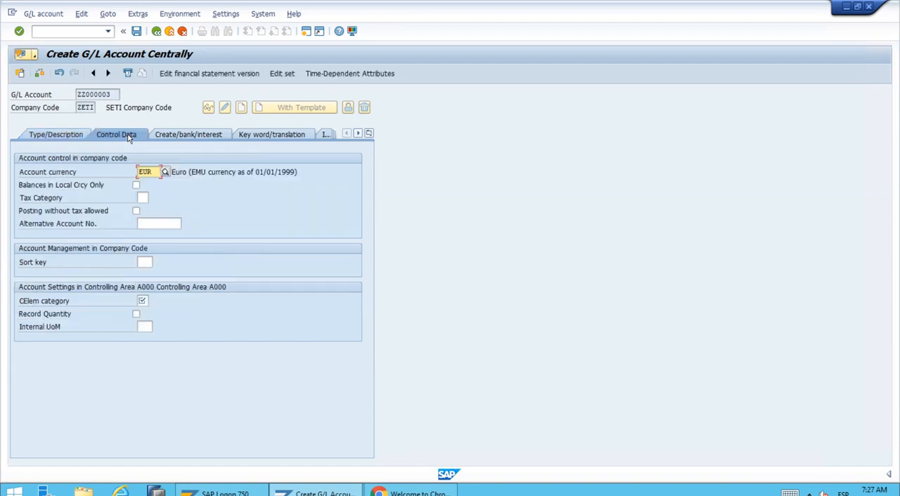
{"action": "left_click", "coordinate": [144, 198]}
{"action": "left_click", "coordinate": [219, 187]}
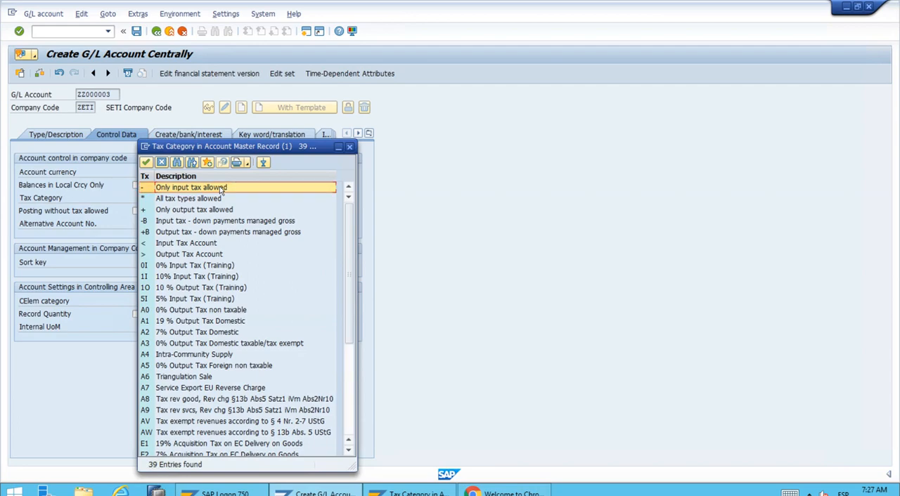
{"action": "double_click", "coordinate": [219, 187]}
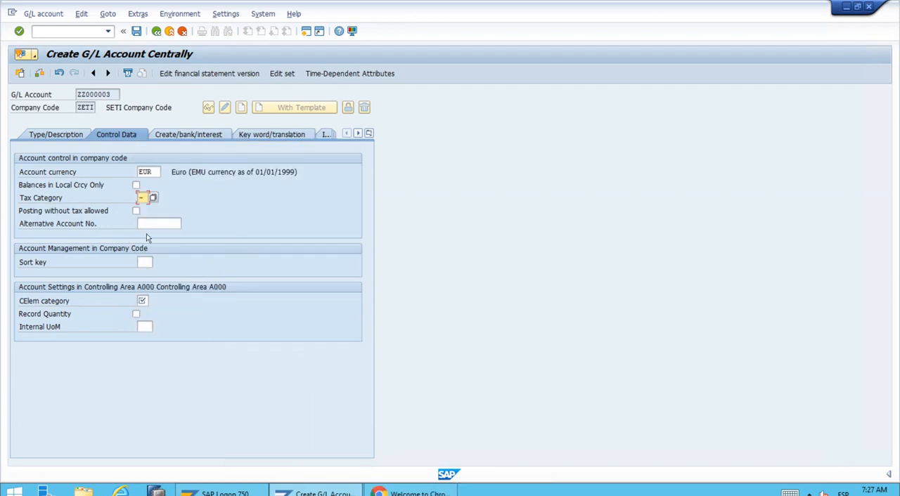
{"action": "left_click", "coordinate": [147, 262]}
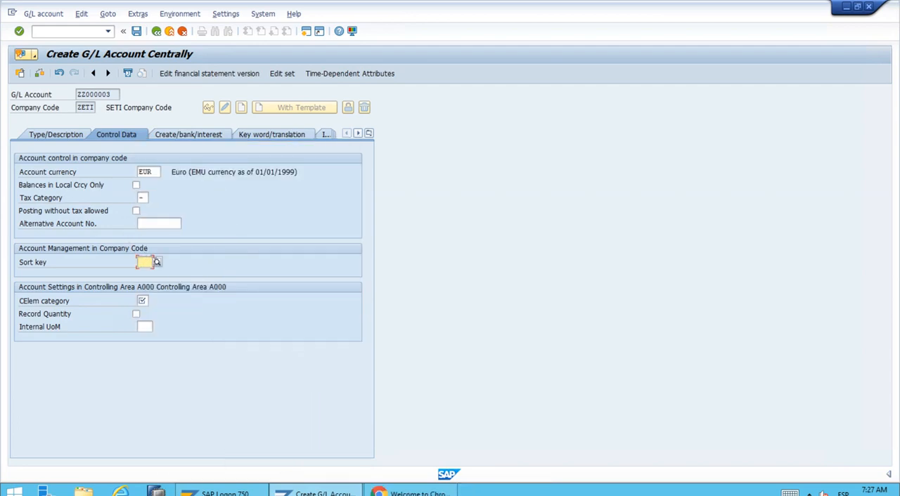
{"action": "left_click", "coordinate": [155, 263]}
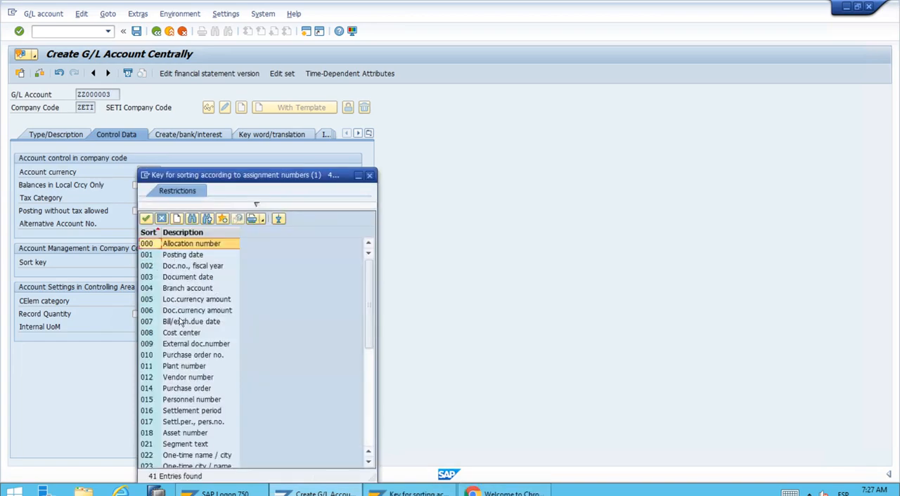
{"action": "left_click", "coordinate": [175, 334]}
{"action": "double_click", "coordinate": [175, 335]}
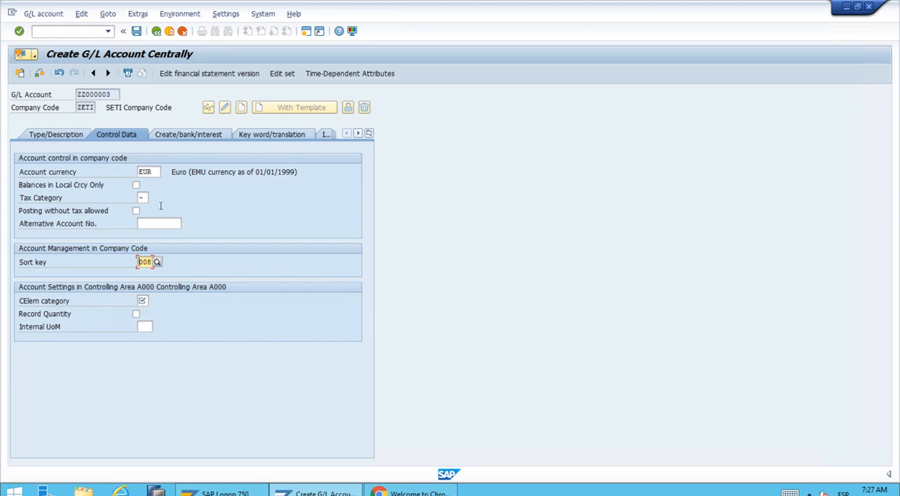
Set the field status group for document creation to YB03, Material consumption accounts.
{"action": "left_click", "coordinate": [177, 136]}
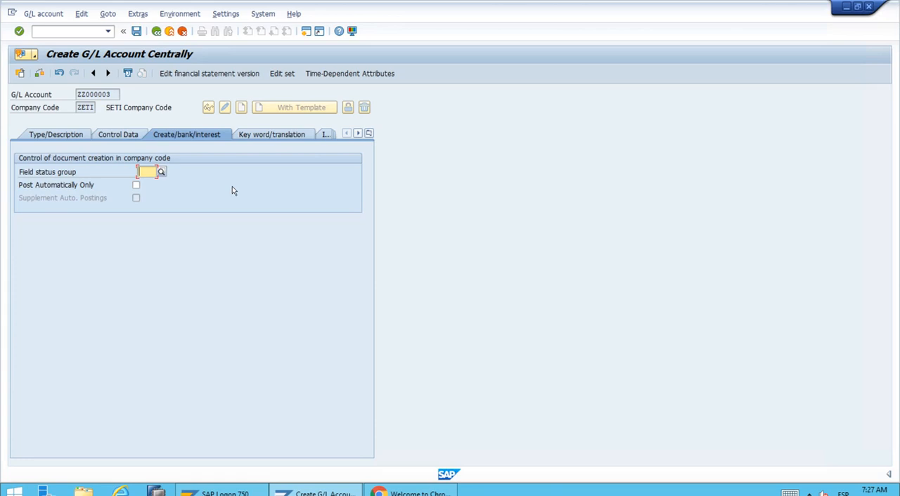
{"action": "type", "text": "YB03"}
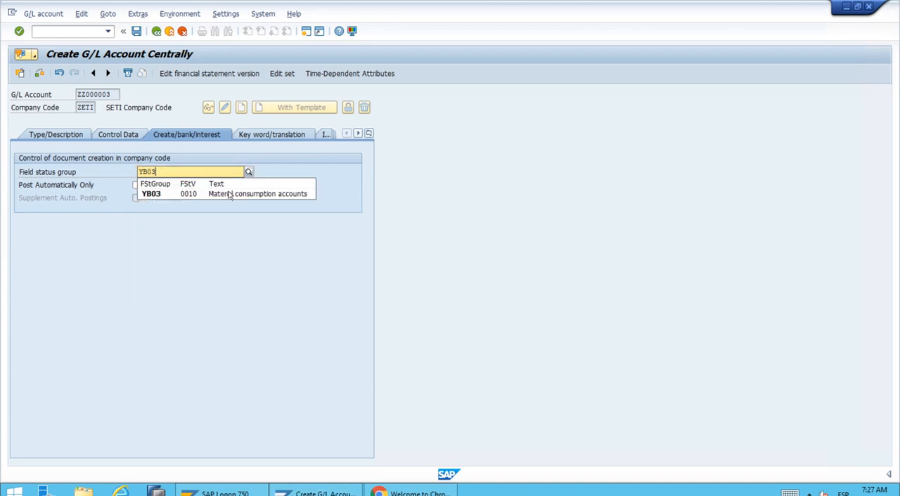
{"action": "left_click", "coordinate": [227, 197]}
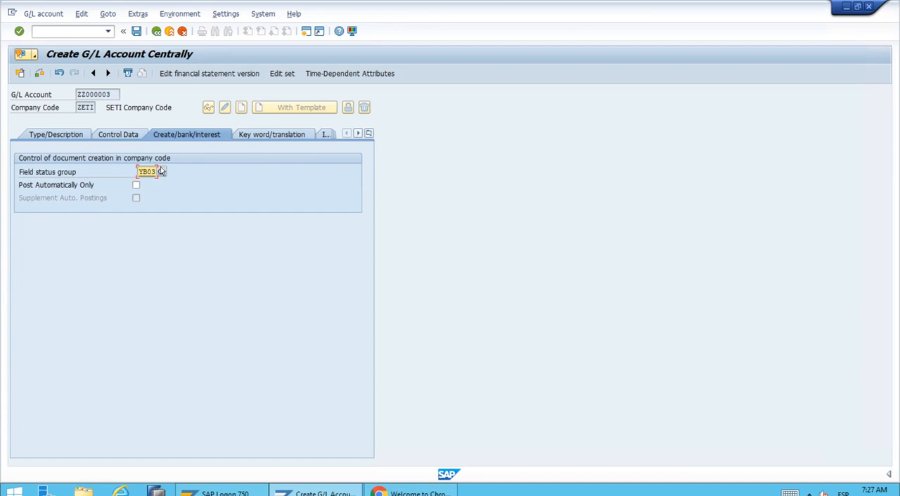
Recheck the control data and description entries, and save the new G/L account, agreeing to lock it for posting.
{"action": "left_click", "coordinate": [123, 137]}
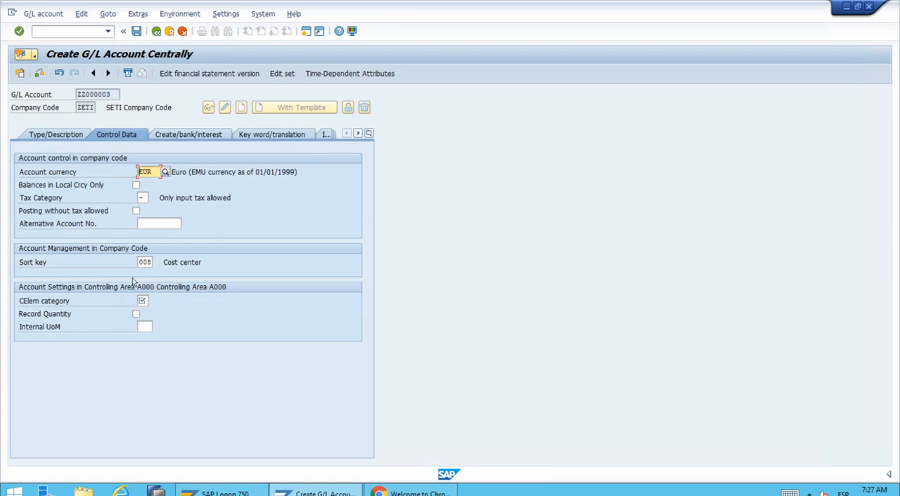
{"action": "left_click", "coordinate": [76, 137]}
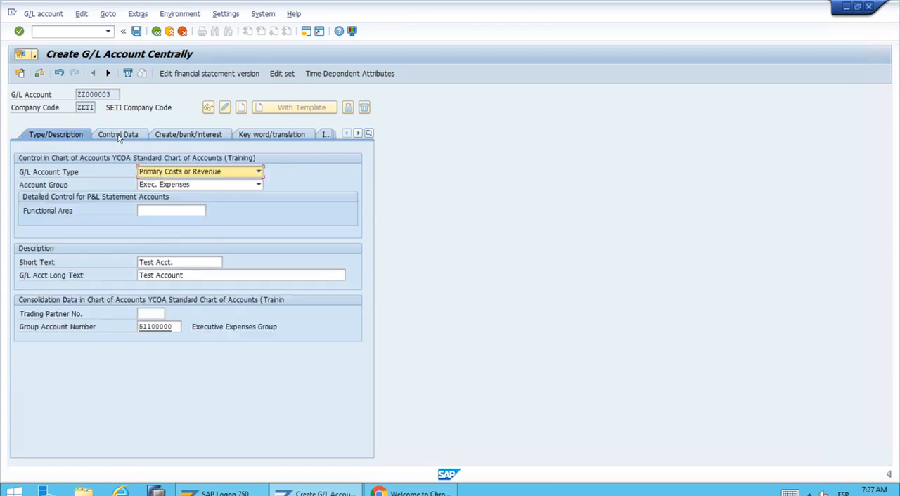
{"action": "left_click", "coordinate": [120, 136]}
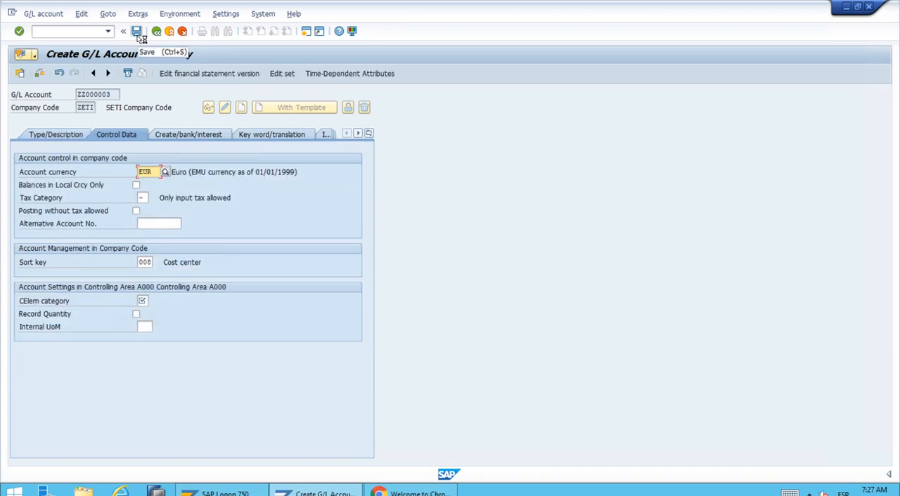
{"action": "left_click", "coordinate": [138, 35]}
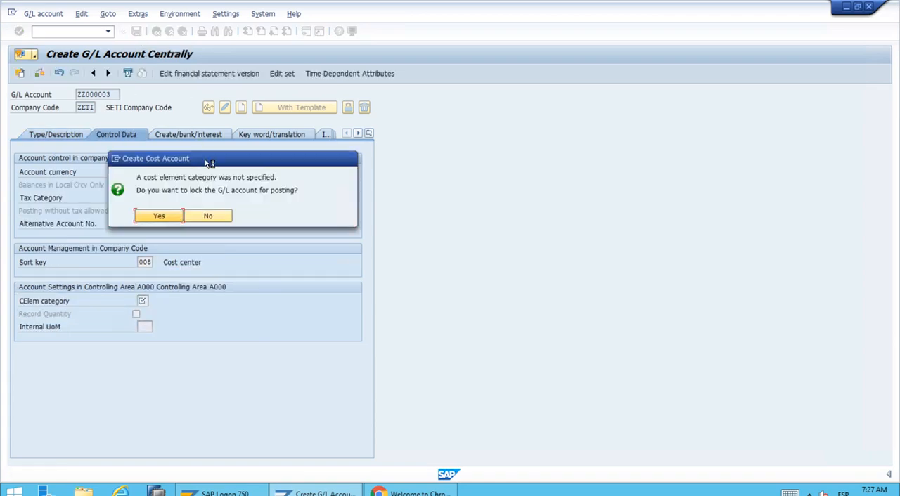
{"action": "left_click_drag", "start_coordinate": [399, 173], "coordinate": [459, 202]}
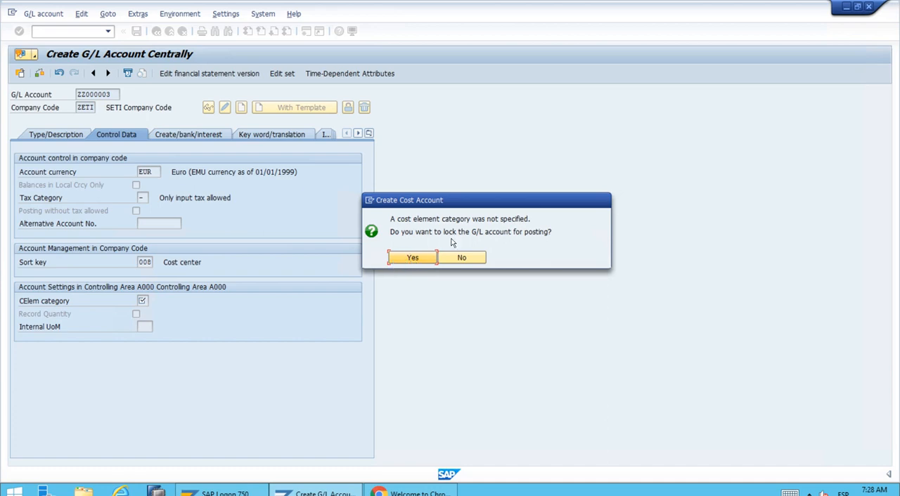
{"action": "left_click", "coordinate": [418, 259]}
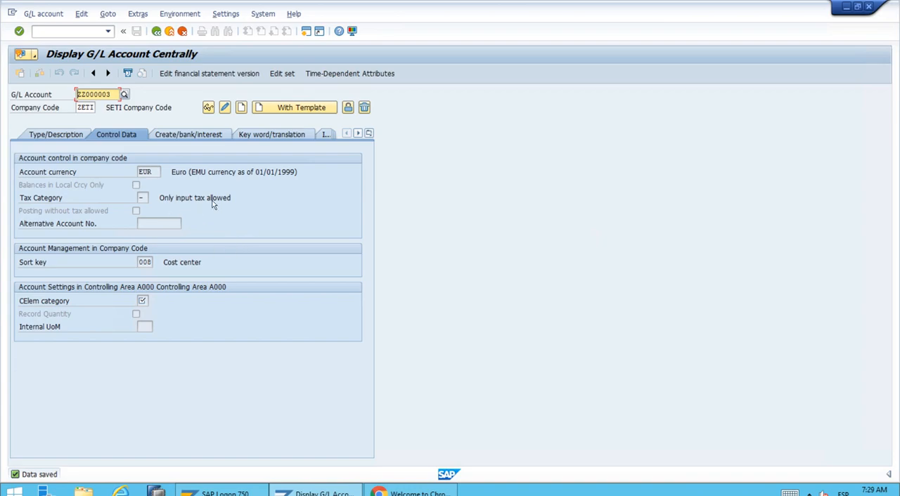
Return to the SAP Easy Access screen and collapse all expanded folders up to Accounting.
{"action": "left_click", "coordinate": [156, 33]}
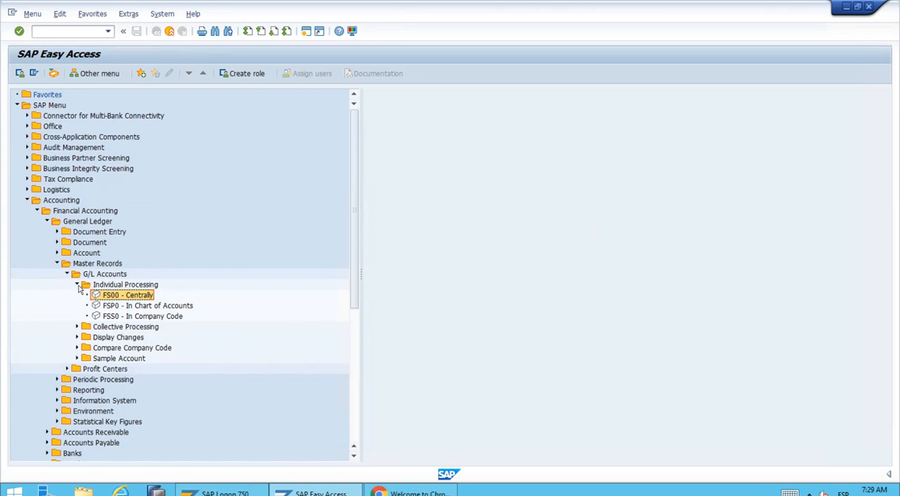
{"action": "left_click", "coordinate": [78, 285]}
{"action": "left_click", "coordinate": [67, 274]}
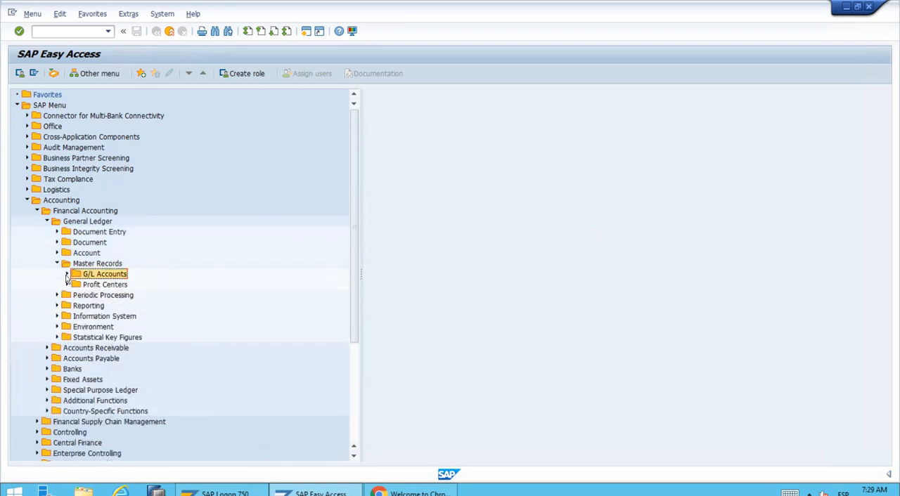
{"action": "left_click", "coordinate": [56, 264]}
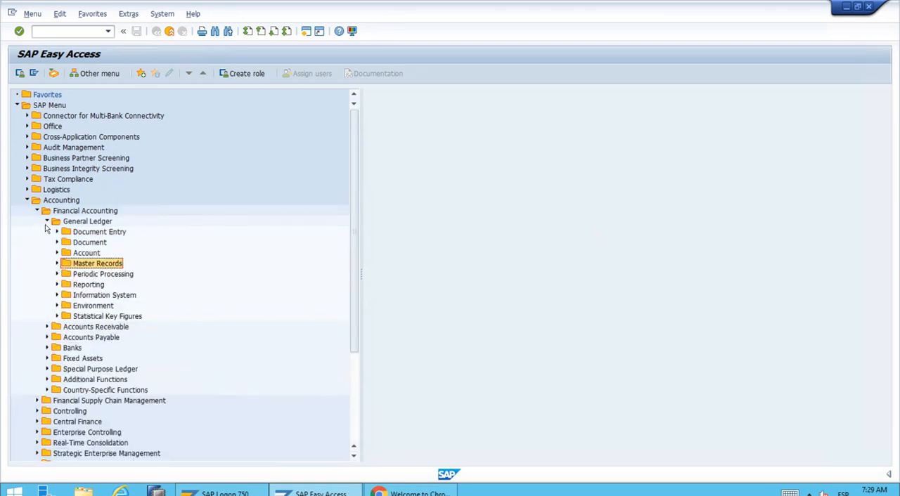
{"action": "left_click", "coordinate": [47, 221]}
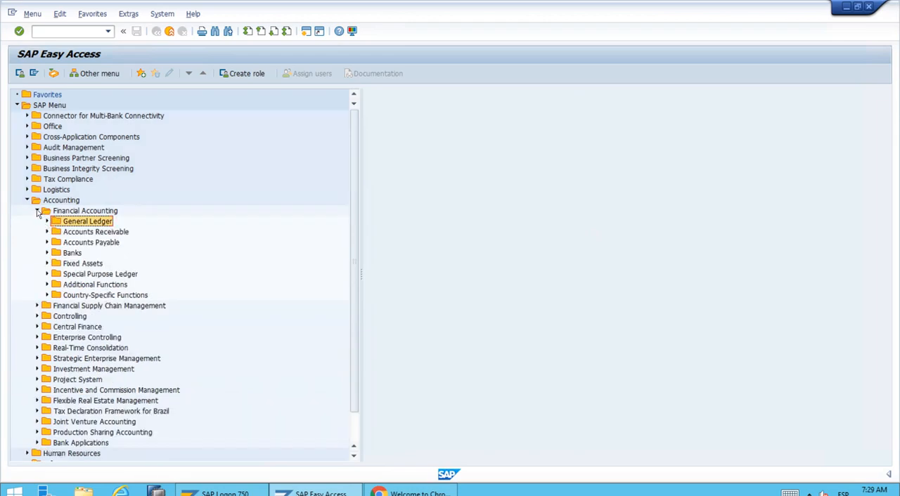
{"action": "left_click", "coordinate": [38, 211]}
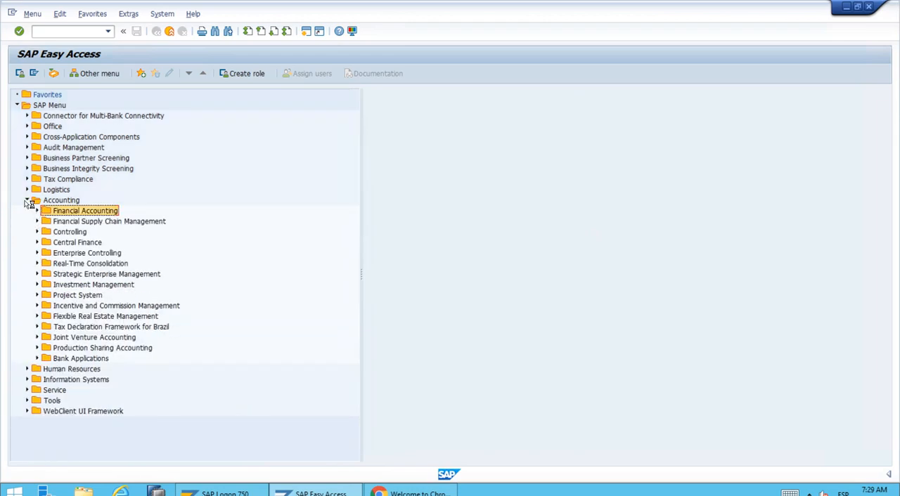
{"action": "left_click", "coordinate": [27, 200]}
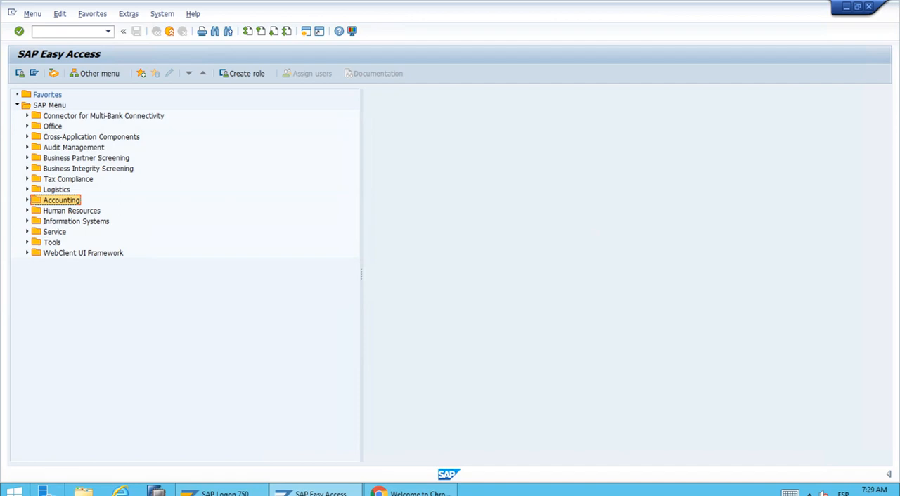